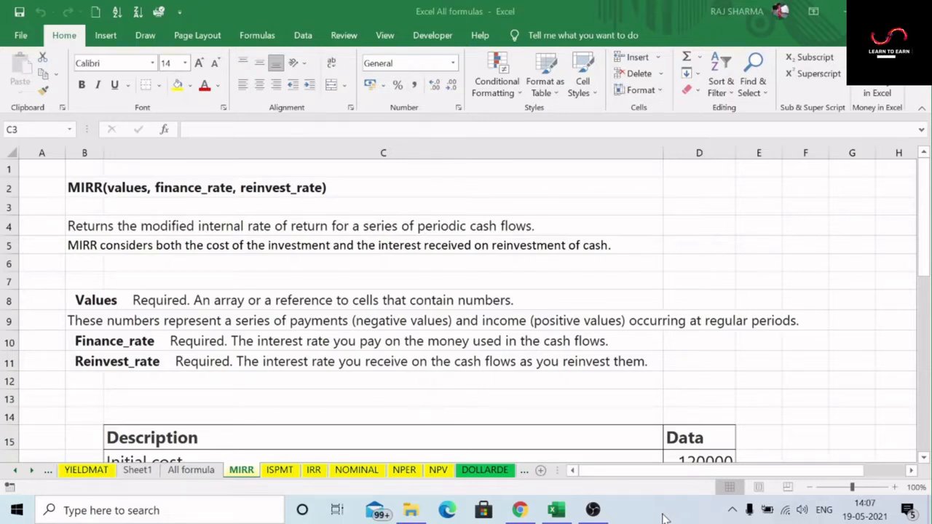
# Examine the MIRR syntax, the function's description and the argument definitions above the data table.
pyautogui.click(86, 188)
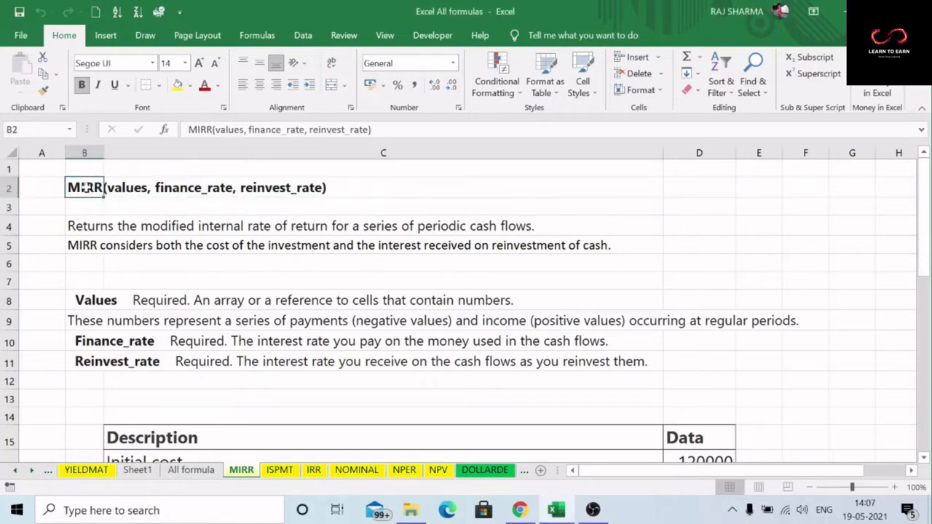
pyautogui.click(143, 192)
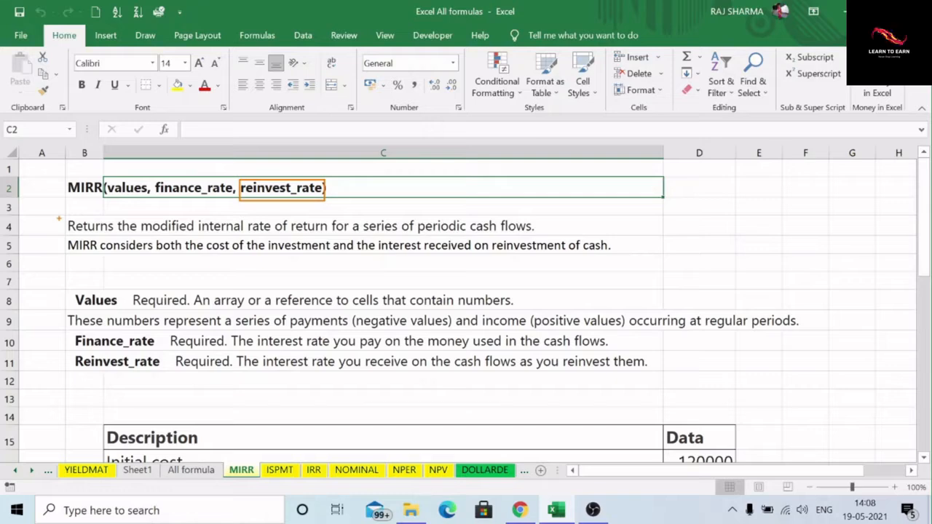
pyautogui.moveTo(58, 218)
pyautogui.mouseDown()
pyautogui.moveTo(62, 226)
pyautogui.moveTo(251, 248)
pyautogui.moveTo(544, 236)
pyautogui.mouseUp()
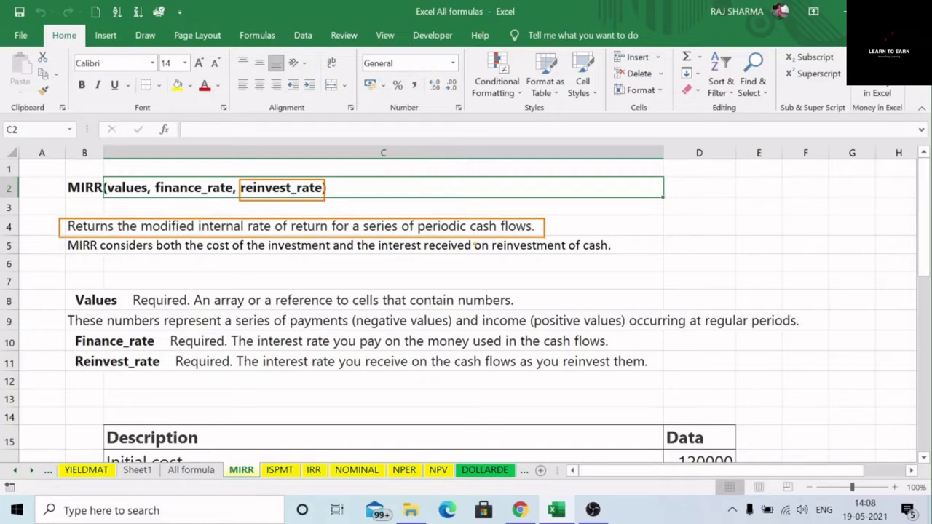
pyautogui.moveTo(58, 238)
pyautogui.mouseDown()
pyautogui.moveTo(72, 259)
pyautogui.moveTo(312, 283)
pyautogui.moveTo(566, 248)
pyautogui.moveTo(646, 258)
pyautogui.mouseUp()
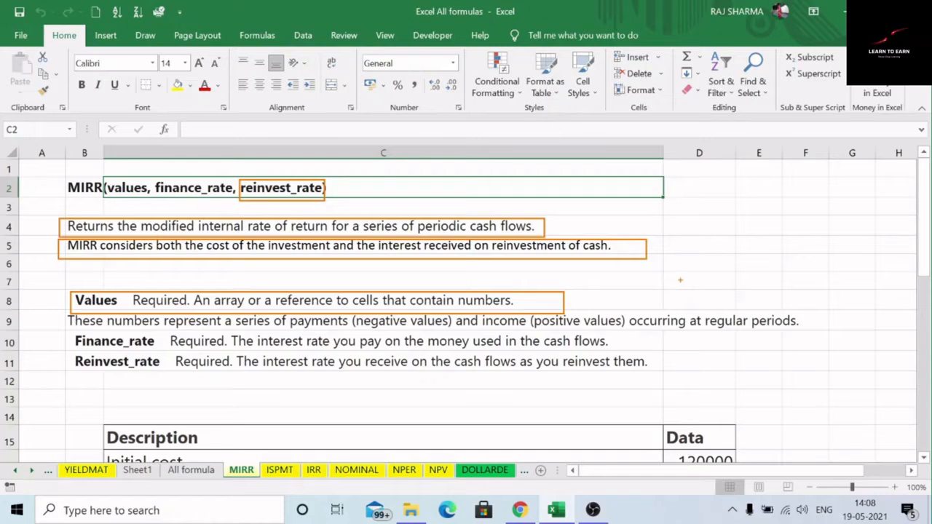
pyautogui.press('Escape')
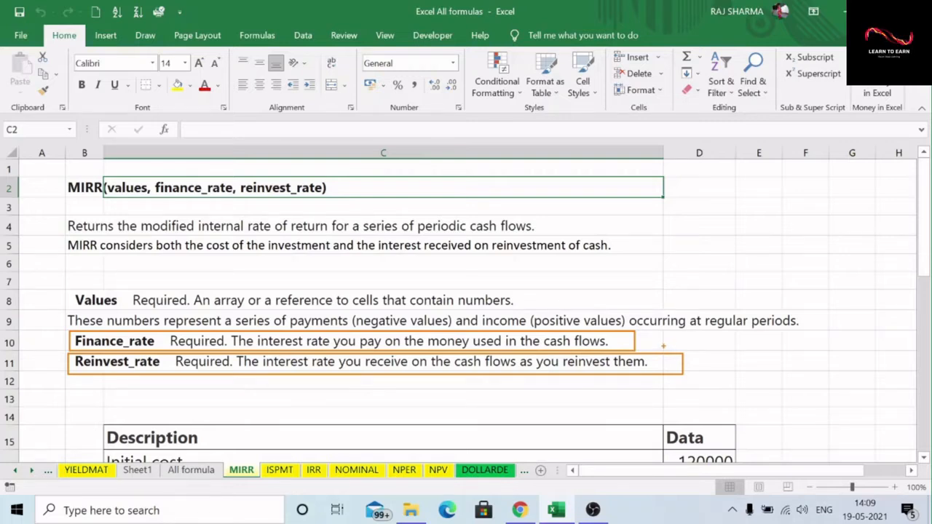
# Examine the initial cost in D16 and the five yearly returns in D17:D21.
pyautogui.scroll(-3, 671, 344)
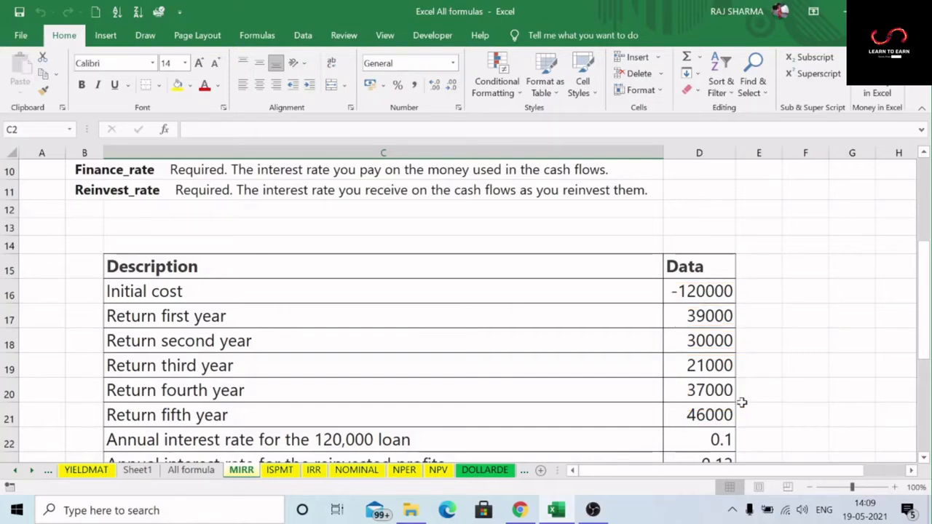
pyautogui.scroll(-1, 742, 404)
pyautogui.scroll(-1, 741, 342)
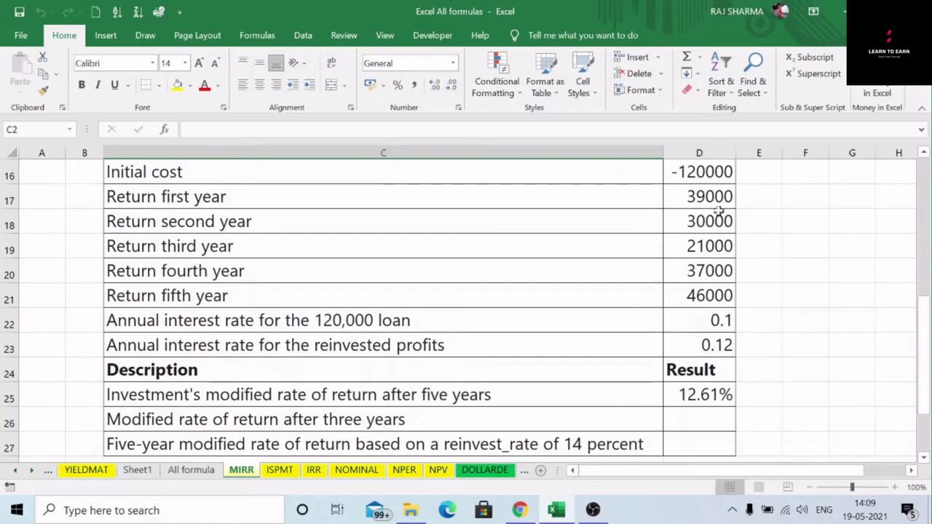
pyautogui.click(713, 177)
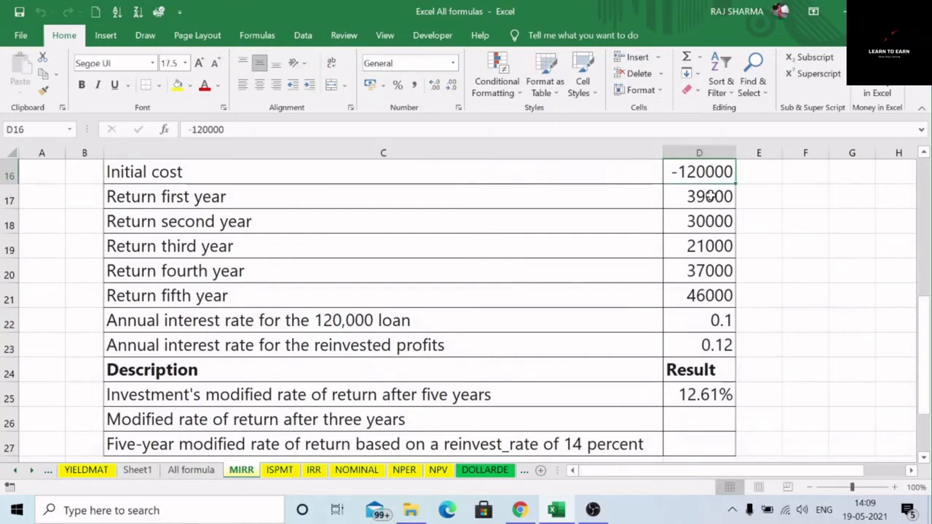
pyautogui.keyDown('ctrl'); pyautogui.click(709, 203); pyautogui.keyUp('ctrl')
pyautogui.moveTo(708, 209); pyautogui.dragTo(699, 275)
pyautogui.click(789, 265)
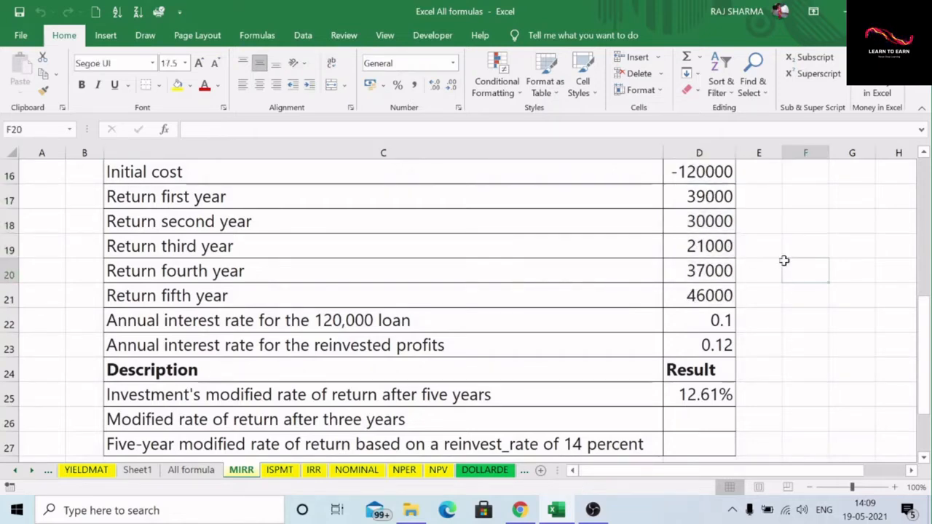
pyautogui.click(725, 204)
pyautogui.moveTo(724, 204); pyautogui.dragTo(707, 296)
pyautogui.click(743, 318)
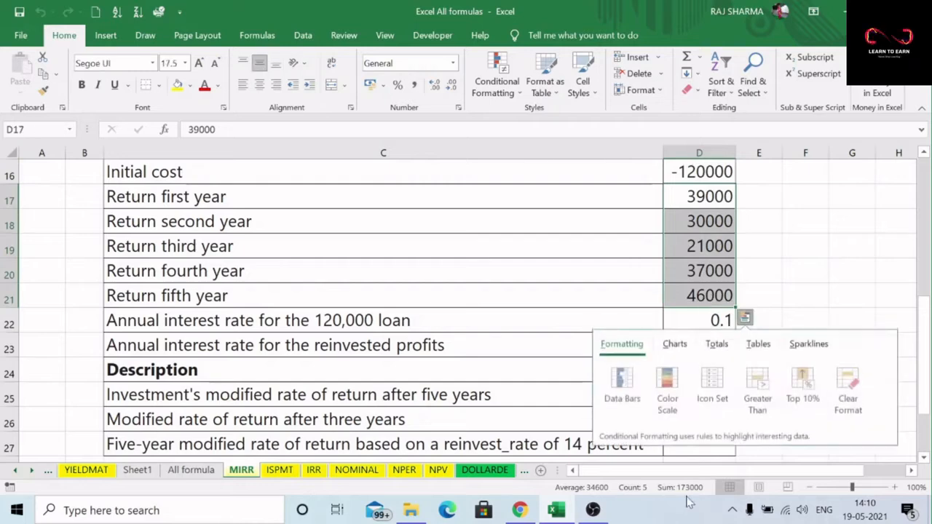
pyautogui.click(750, 297)
# Review the loan interest rate in D22 against the initial cost and returns, plus the reinvestment rate in D23.
pyautogui.click(710, 322)
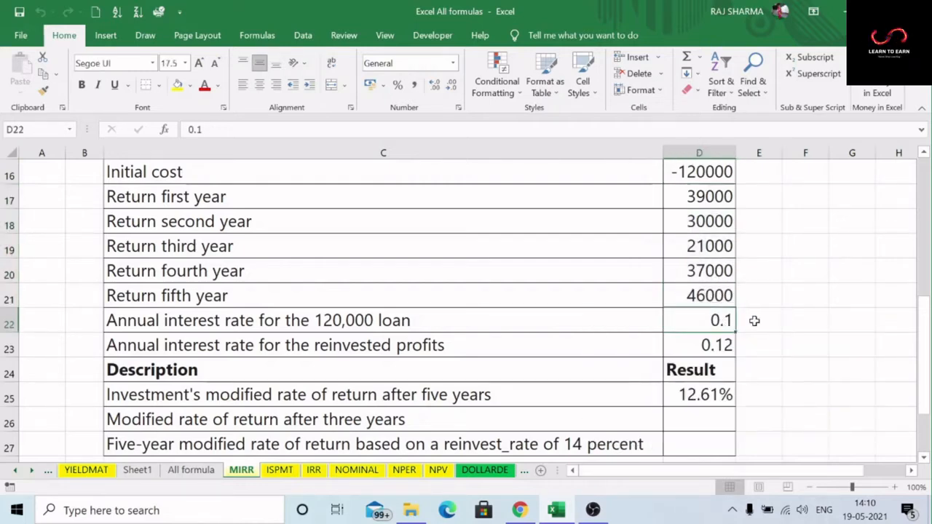
pyautogui.click(700, 171)
pyautogui.click(721, 320)
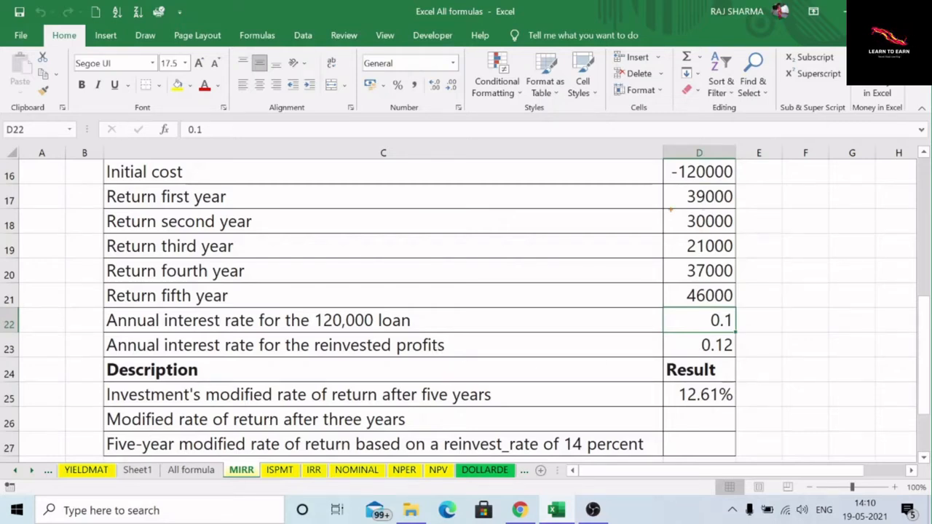
pyautogui.moveTo(677, 184)
pyautogui.mouseDown()
pyautogui.moveTo(698, 303)
pyautogui.moveTo(679, 182)
pyautogui.mouseUp()
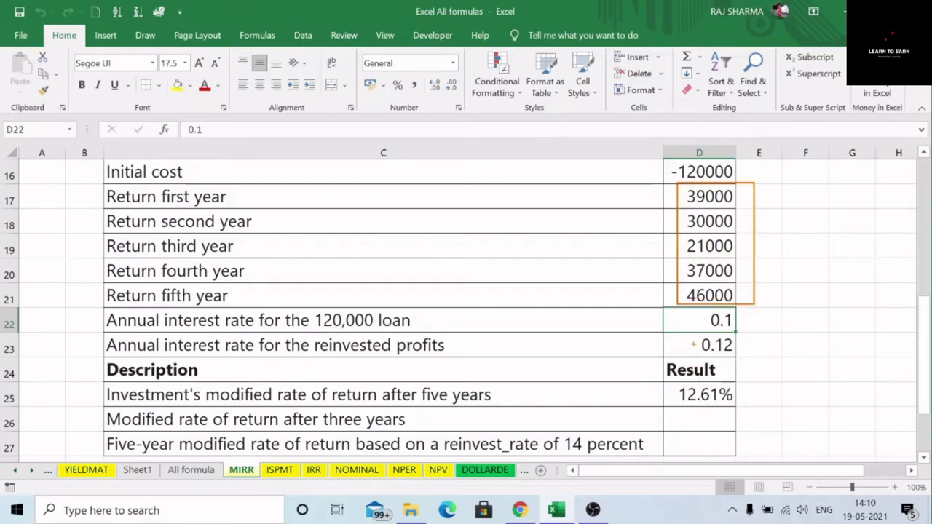
pyautogui.click(702, 343)
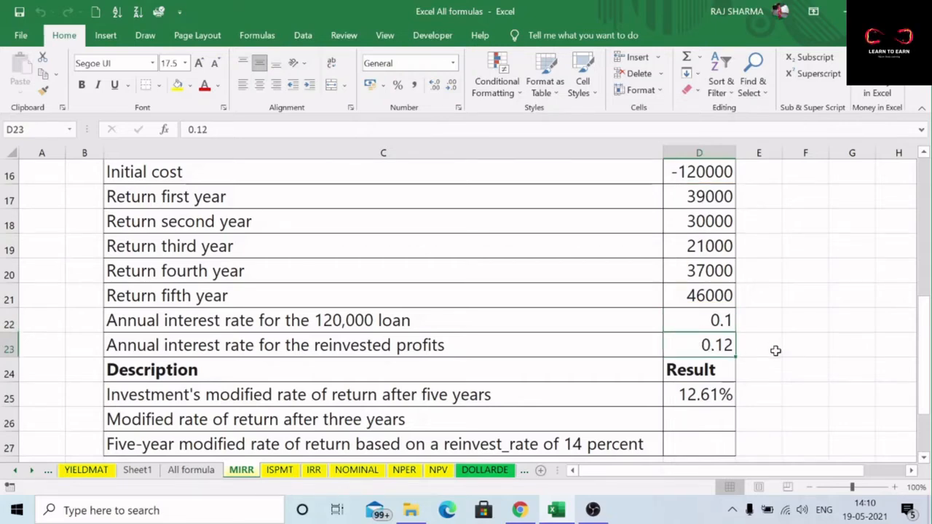
# Start a new MIRR formula in D25, replacing the existing one, and bring up its function arguments.
pyautogui.scroll(-1, 773, 349)
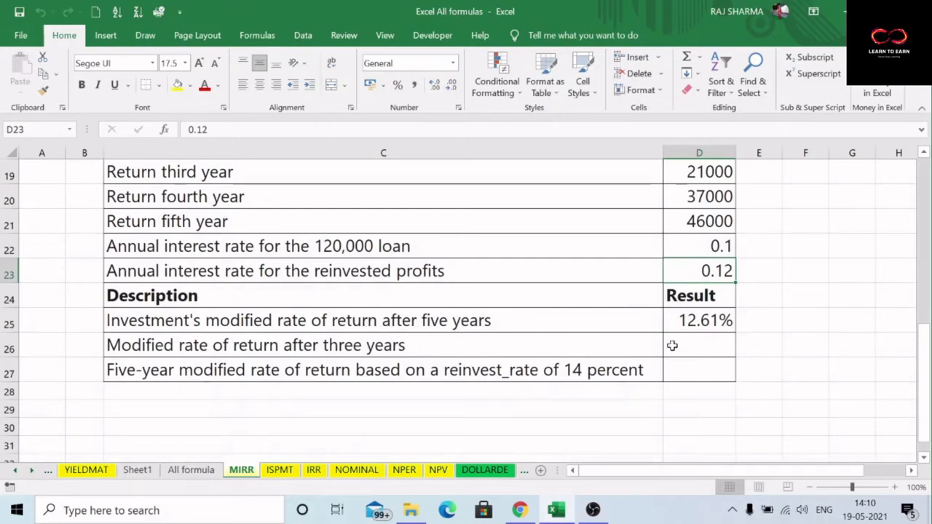
pyautogui.scroll(1, 684, 342)
pyautogui.click(717, 396)
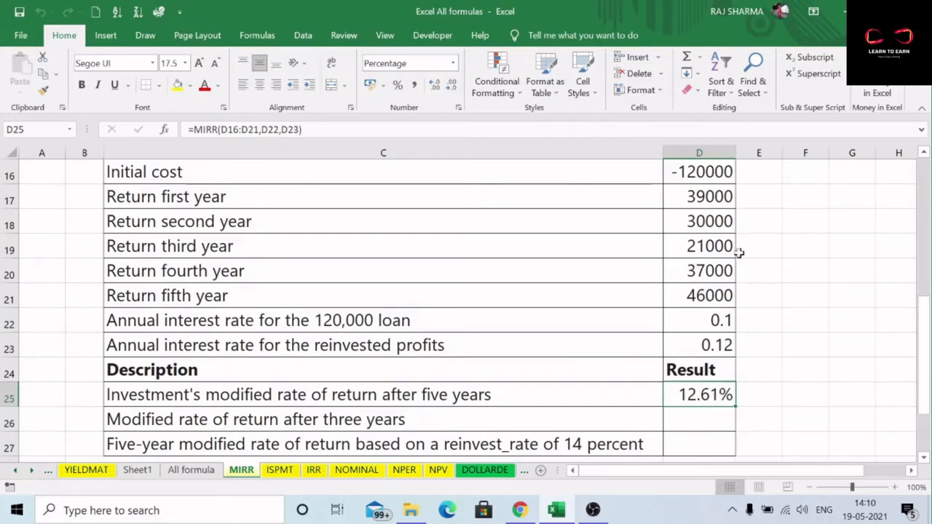
pyautogui.write('=')
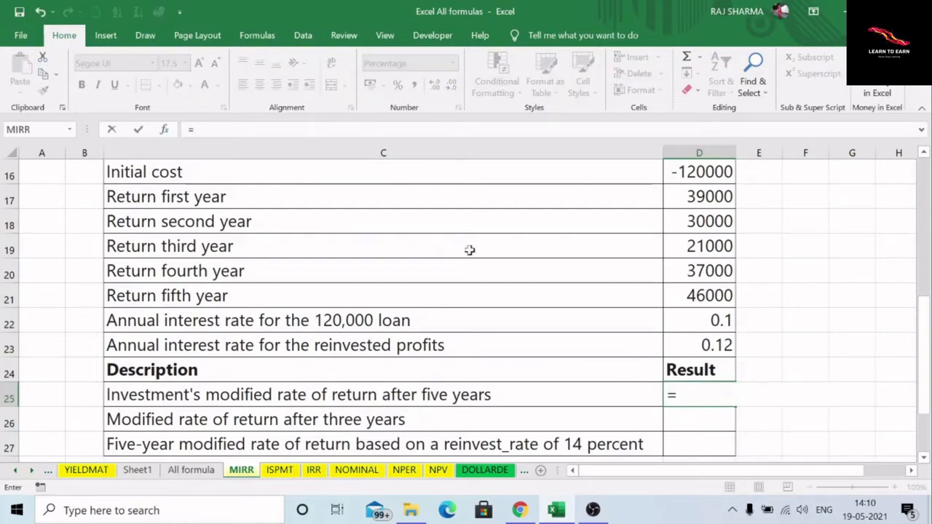
pyautogui.click(164, 129)
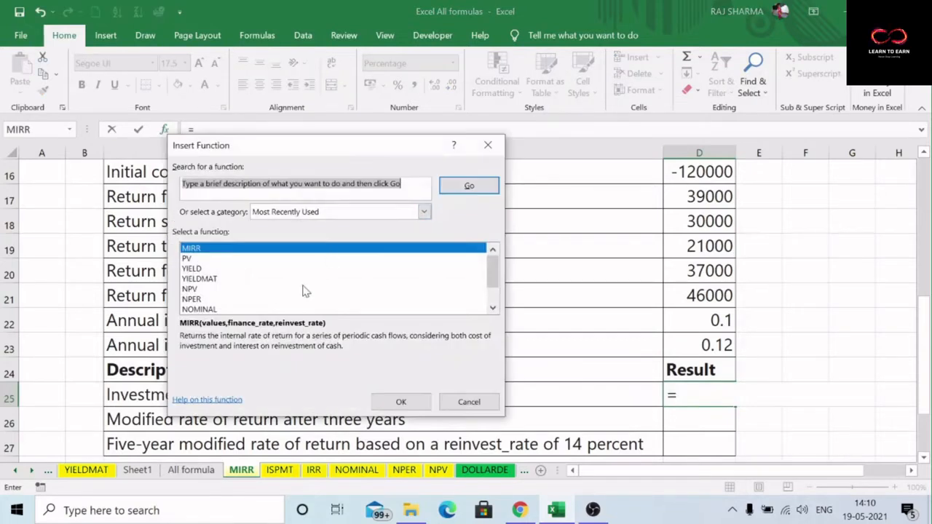
pyautogui.click(400, 402)
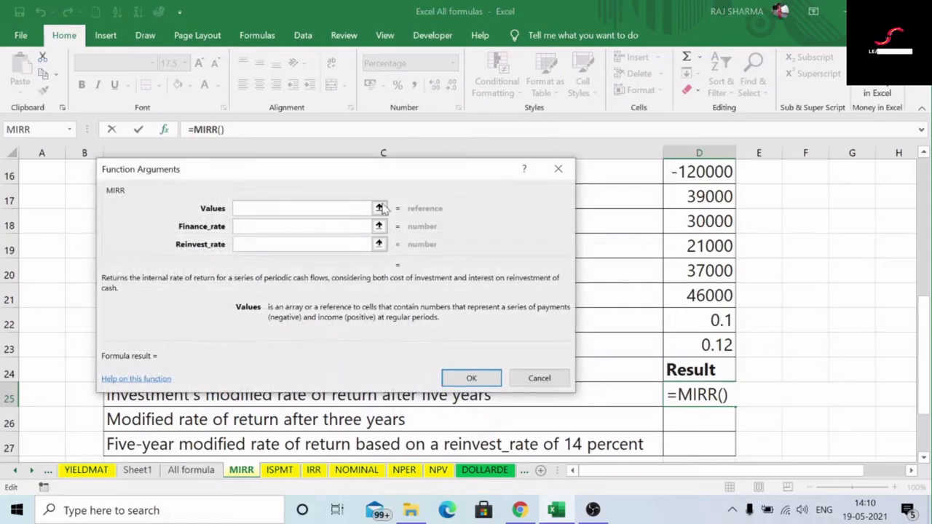
pyautogui.moveTo(396, 187); pyautogui.dragTo(410, 209)
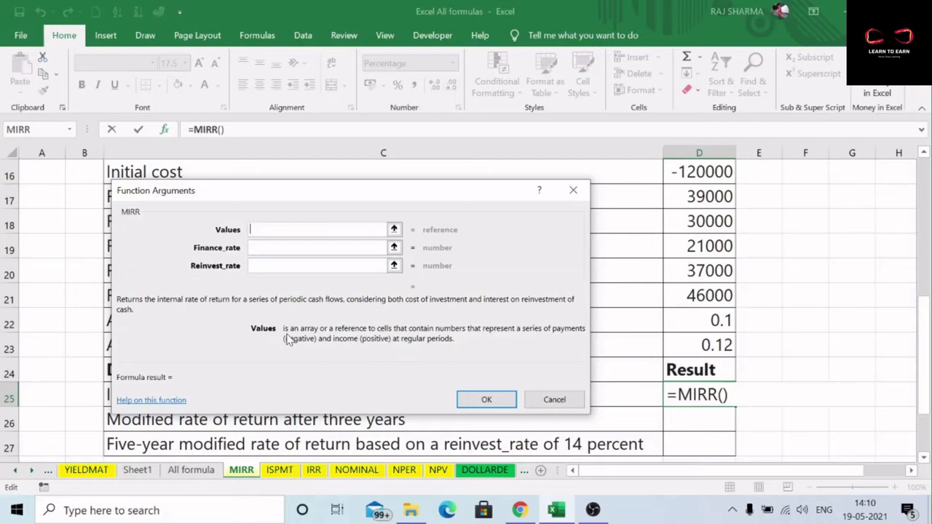
# Set the D25 MIRR arguments Values to D16:D21 and Finance_rate to D22.
pyautogui.moveTo(274, 320)
pyautogui.mouseDown()
pyautogui.moveTo(281, 338)
pyautogui.moveTo(480, 361)
pyautogui.moveTo(591, 358)
pyautogui.mouseUp()
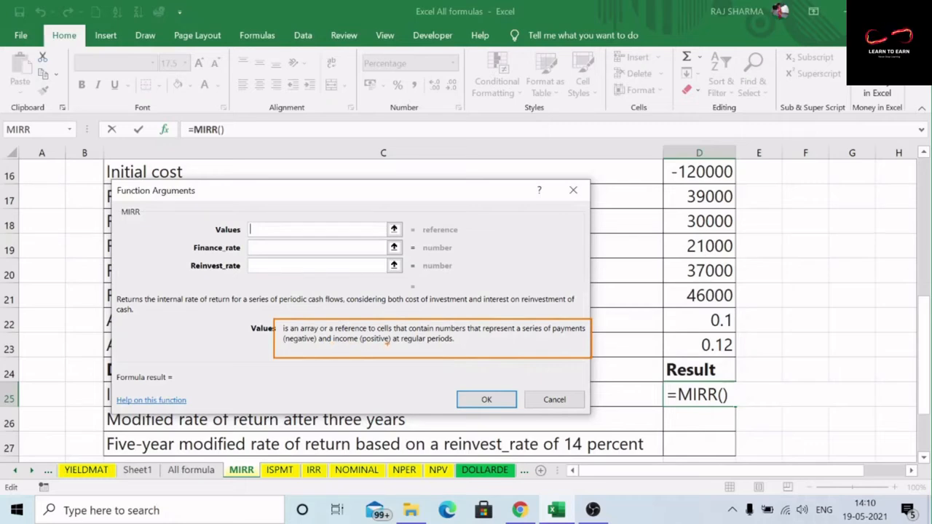
pyautogui.click(706, 171)
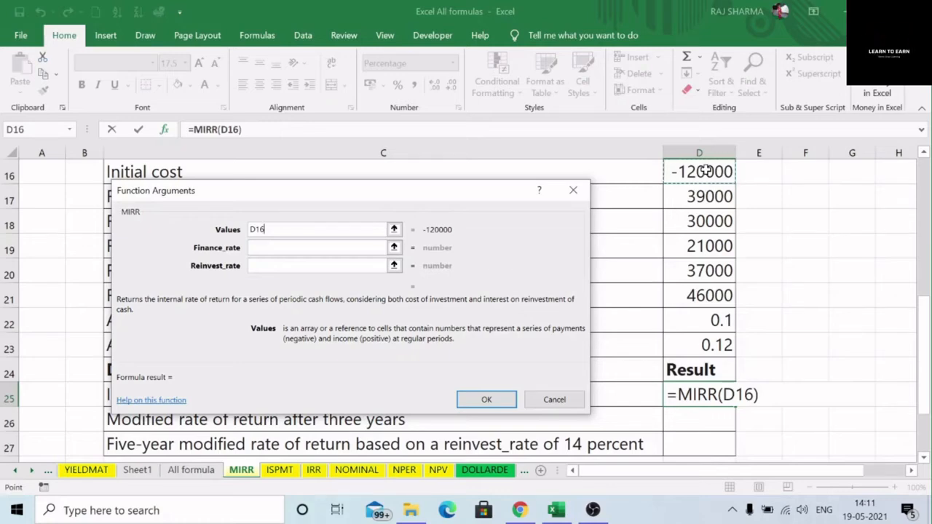
pyautogui.moveTo(705, 170); pyautogui.dragTo(706, 290)
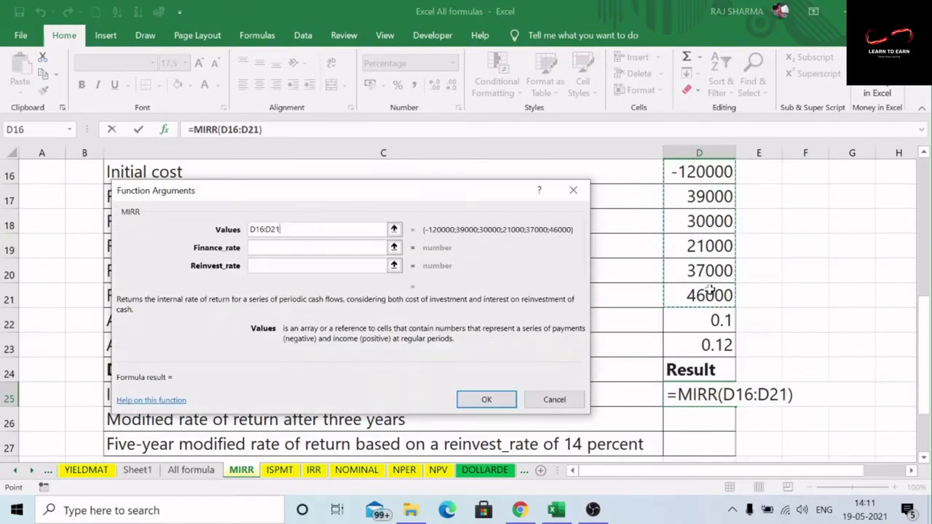
pyautogui.click(272, 251)
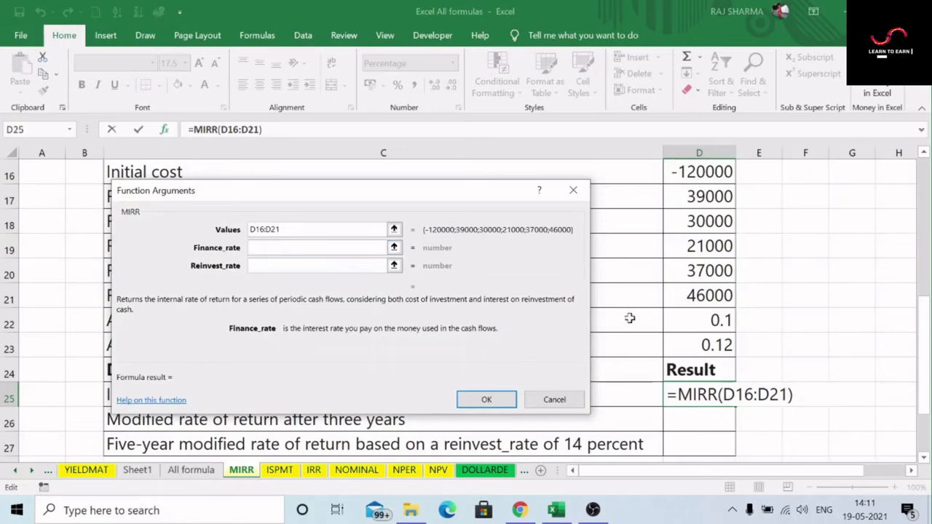
pyautogui.click(717, 320)
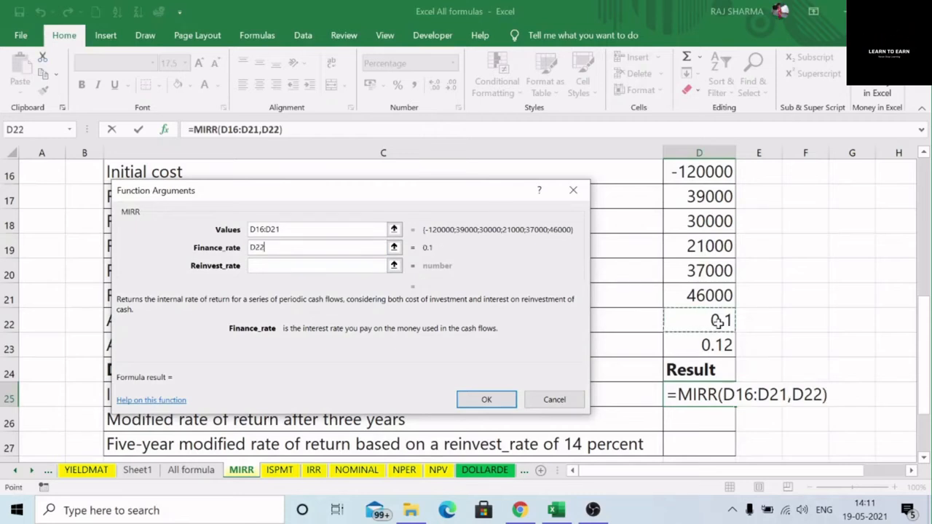
# Set Reinvest_rate to D23 and complete the five-year MIRR formula in D25.
pyautogui.click(270, 267)
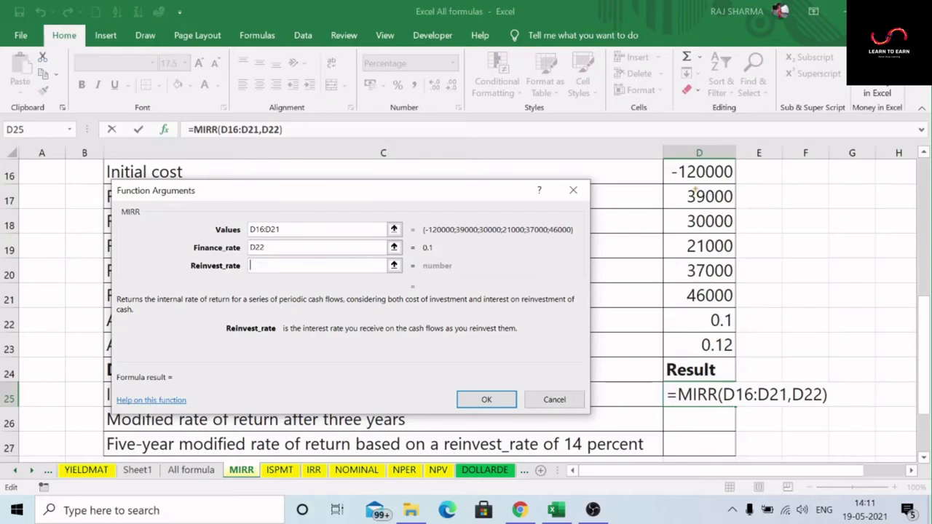
pyautogui.moveTo(685, 188); pyautogui.dragTo(669, 239)
pyautogui.moveTo(661, 282); pyautogui.dragTo(680, 324)
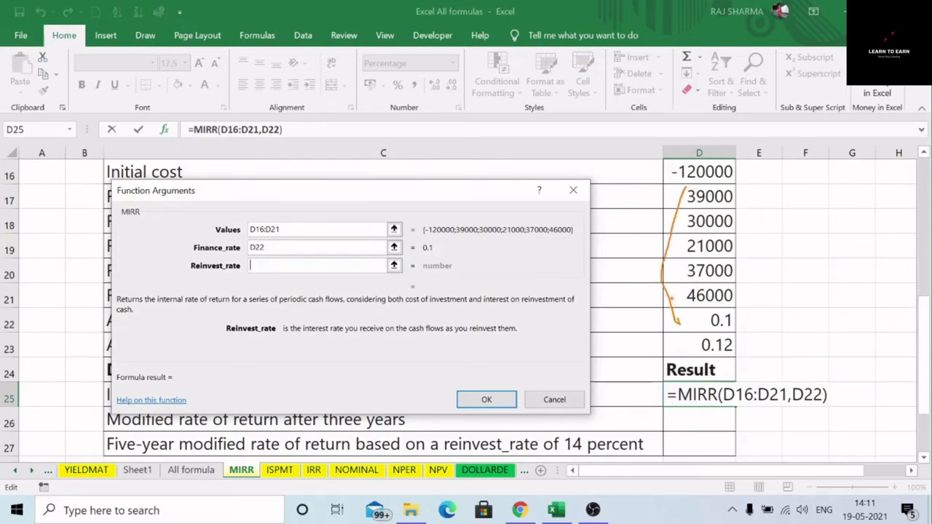
pyautogui.press('Escape')
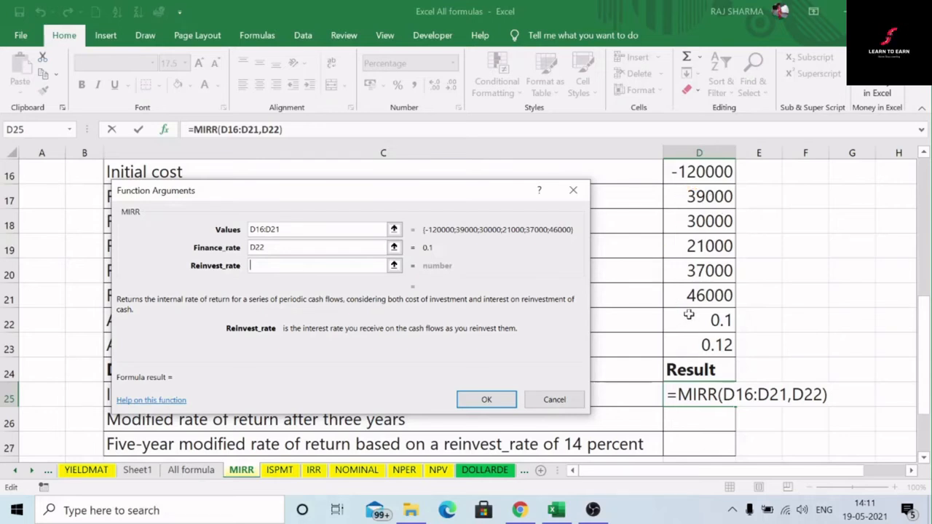
pyautogui.click(704, 348)
pyautogui.click(486, 400)
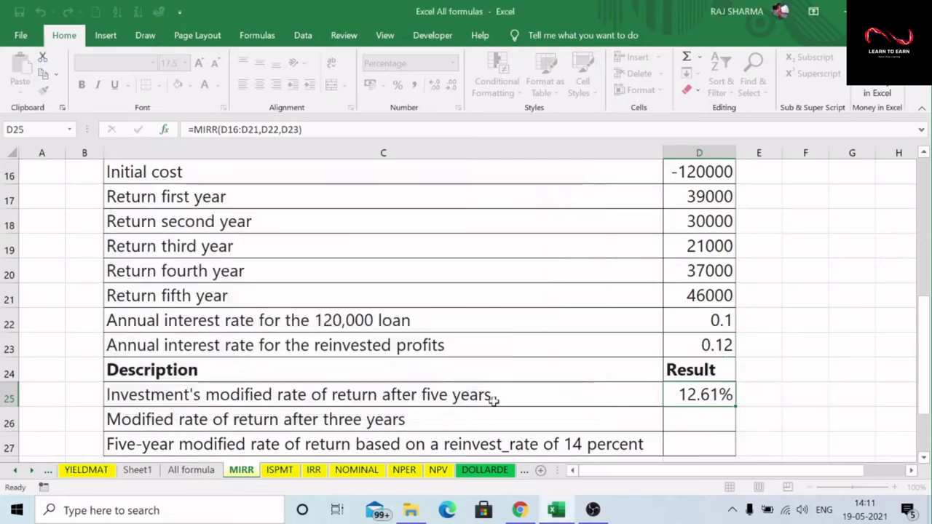
# Start a MIRR formula in D26 for the three-year return and set its Values argument to D16:D19.
pyautogui.scroll(-1, 769, 378)
pyautogui.scroll(1, 714, 344)
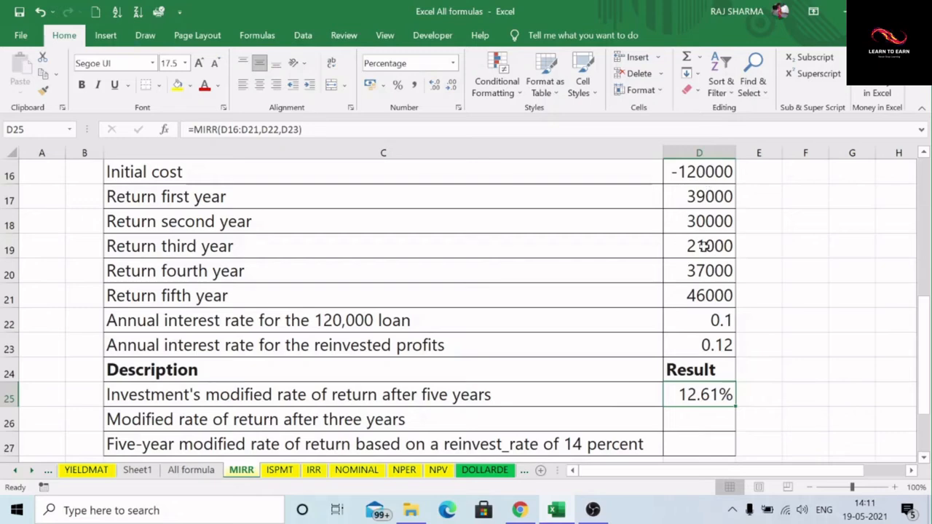
pyautogui.click(689, 419)
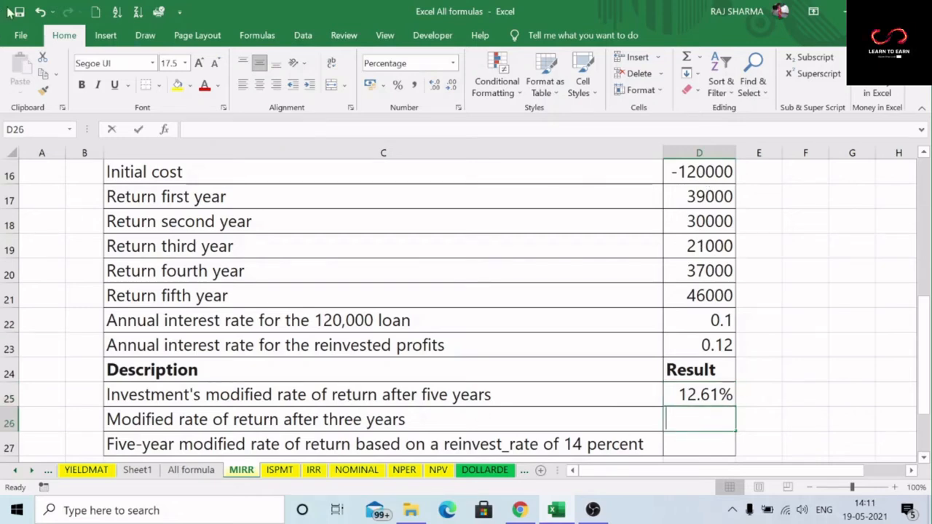
pyautogui.write('=')
pyautogui.click(44, 130)
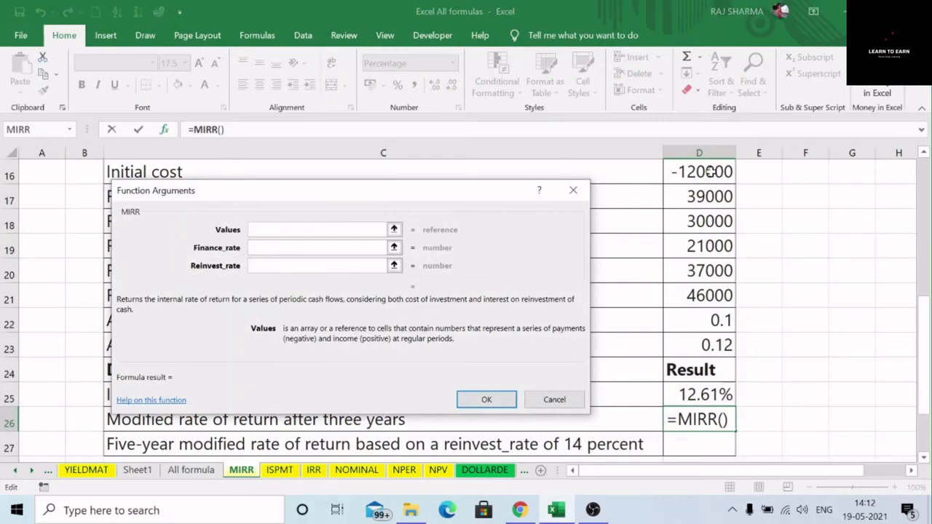
pyautogui.moveTo(709, 171); pyautogui.dragTo(709, 234)
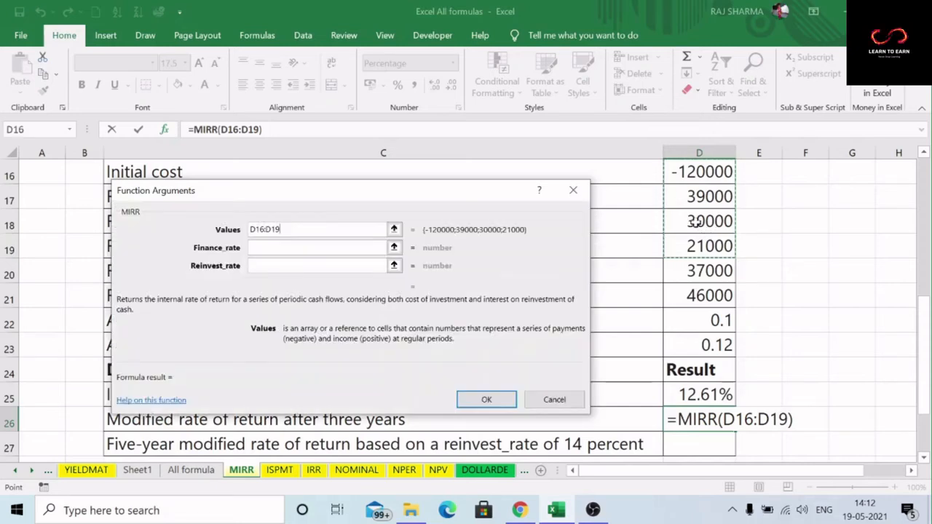
# Set Finance_rate to D22 and Reinvest_rate to D23, and complete the three-year MIRR formula in D26.
pyautogui.click(275, 248)
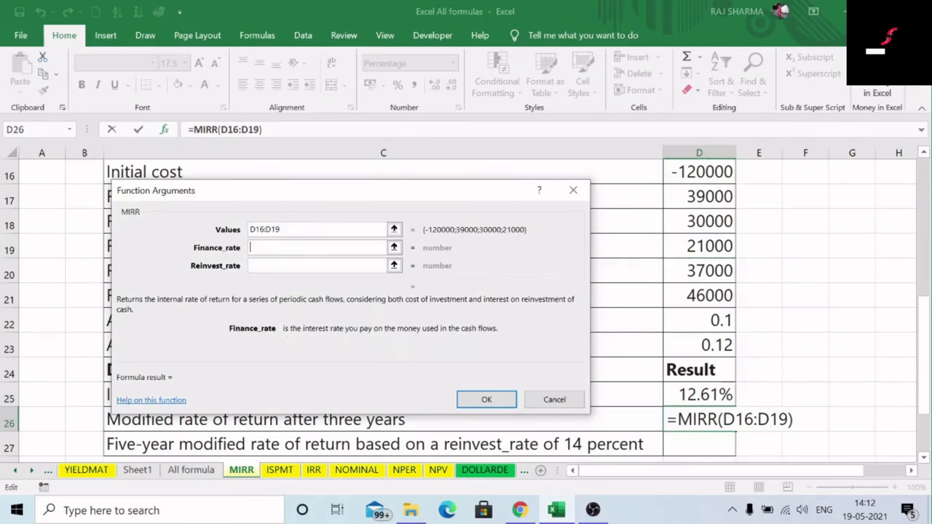
pyautogui.click(703, 327)
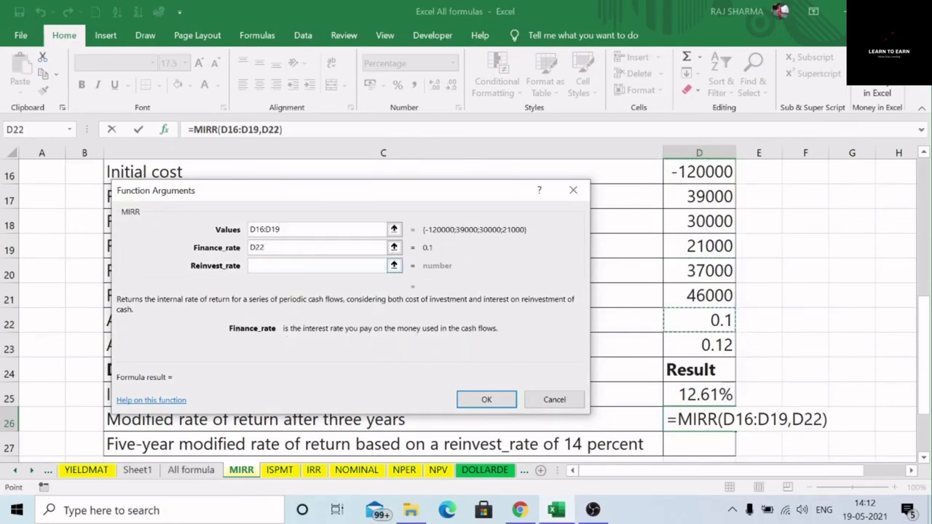
pyautogui.press('Tab')
pyautogui.click(721, 345)
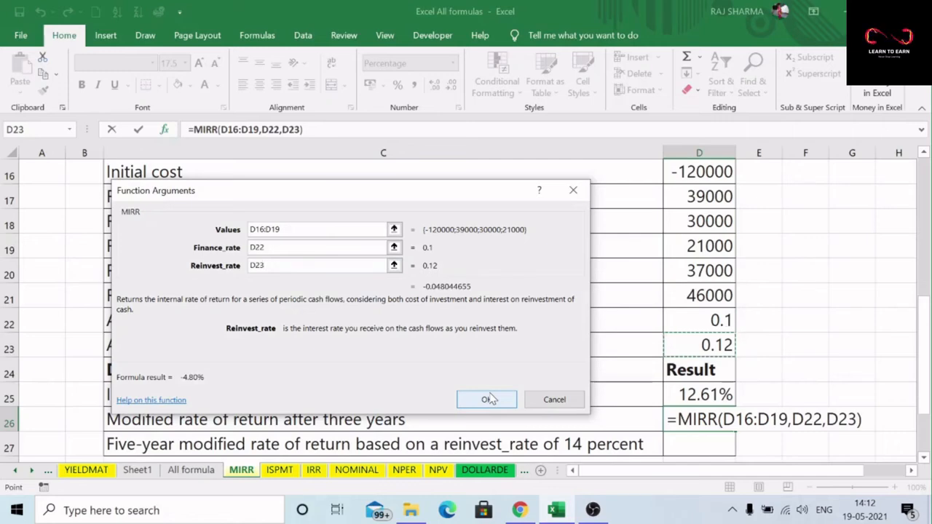
pyautogui.click(489, 398)
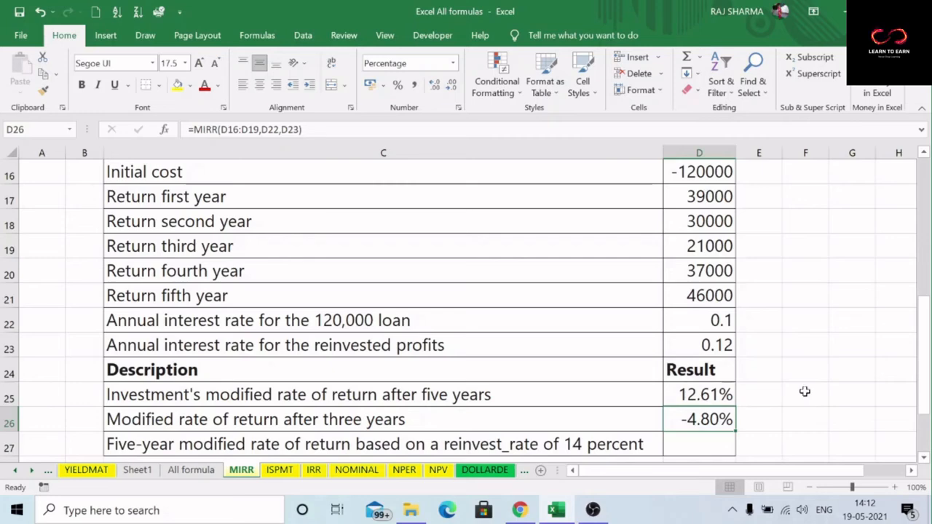
# Check the sum of the first three years' returns in D17:D19, then clear the selection.
pyautogui.click(708, 196)
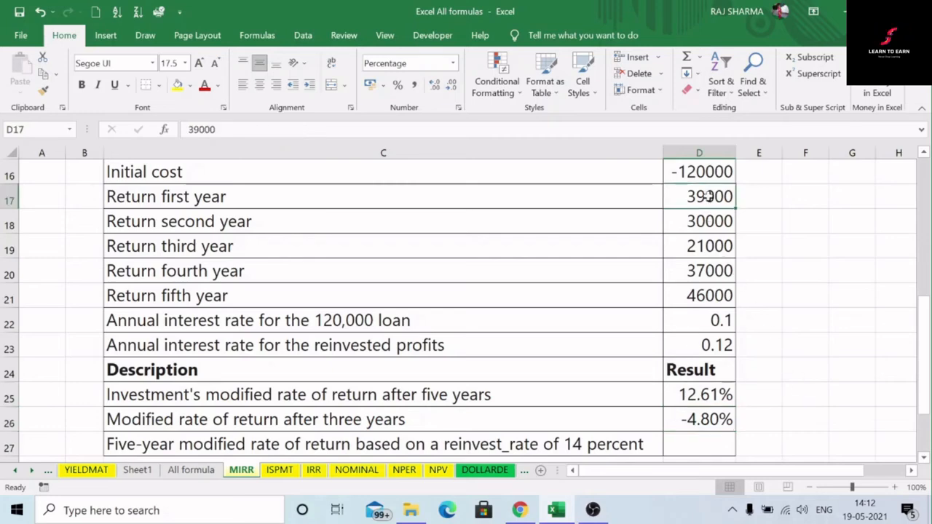
pyautogui.moveTo(709, 197); pyautogui.dragTo(710, 246)
pyautogui.hotkey('ctrl', 'q')
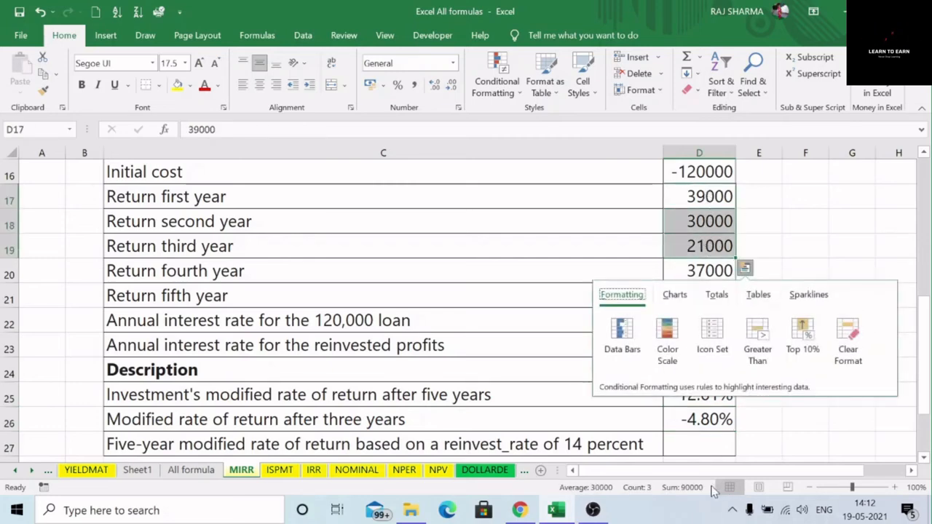
pyautogui.click(832, 220)
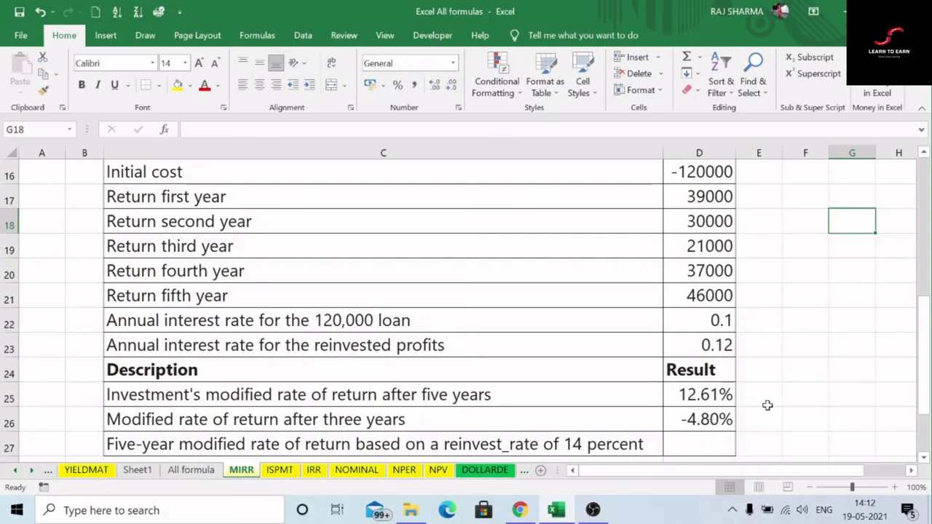
# Enter 14% in E23 as an alternative reinvestment rate beside the existing one.
pyautogui.scroll(-1, 784, 376)
pyautogui.scroll(1, 786, 372)
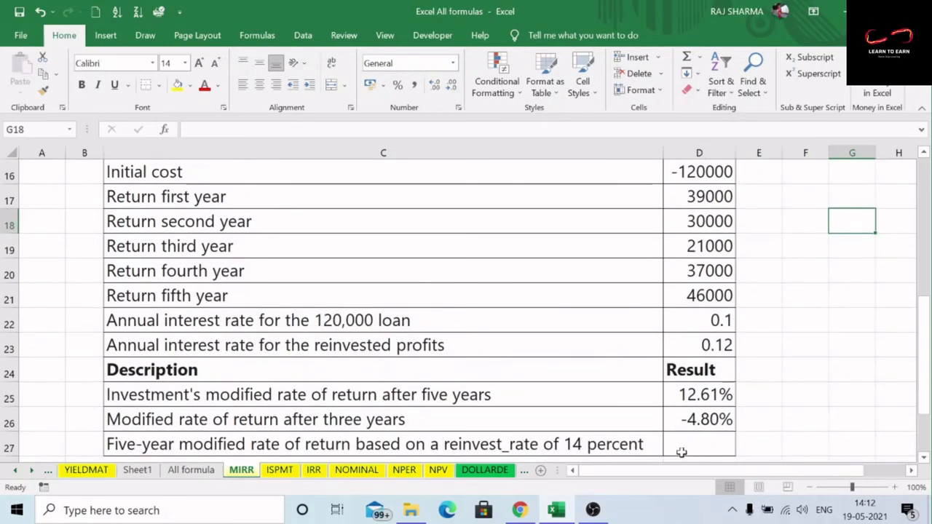
pyautogui.click(753, 348)
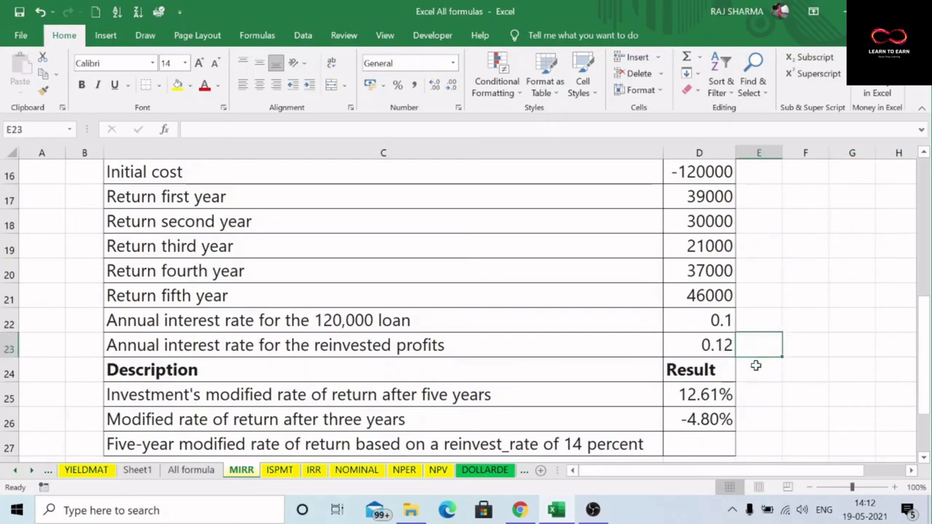
pyautogui.write('14%')
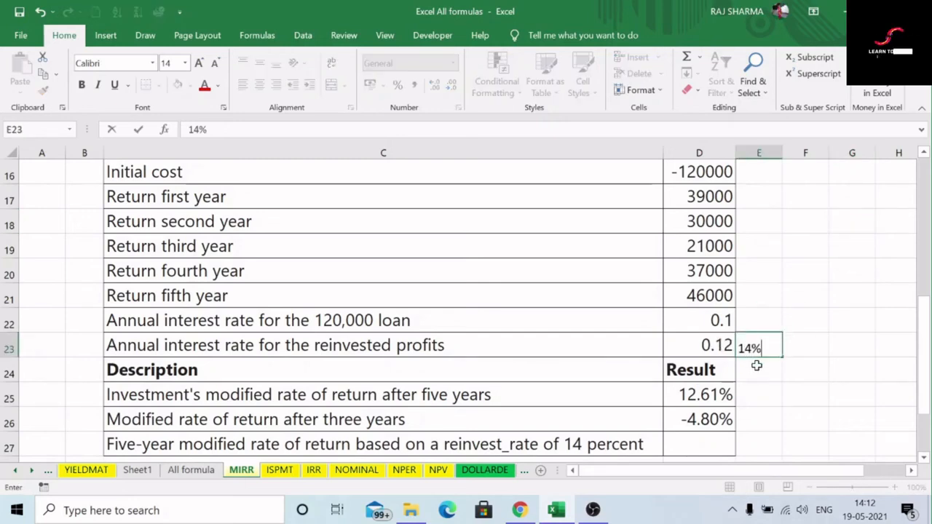
# Start a MIRR formula in D27 for the 14 percent reinvestment case and set its Values argument to D16:D21.
pyautogui.click(698, 442)
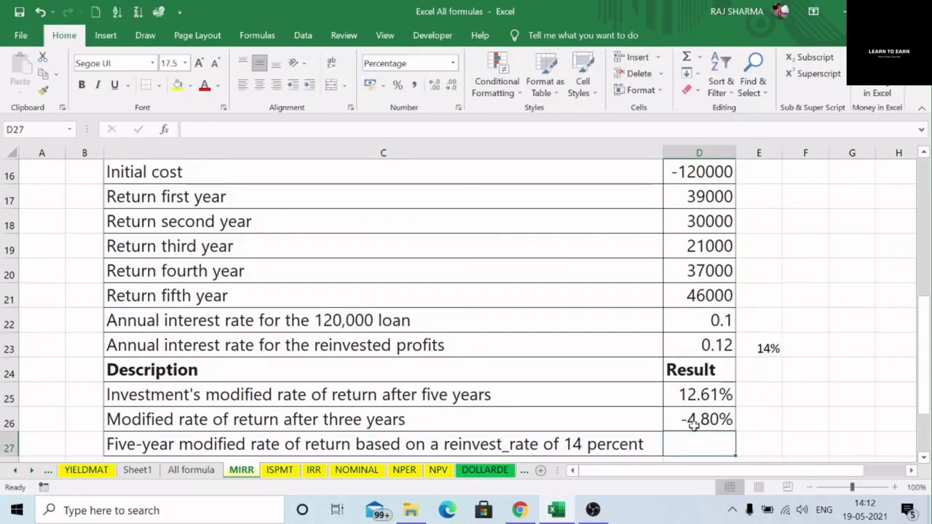
pyautogui.write('=')
pyautogui.click(33, 129)
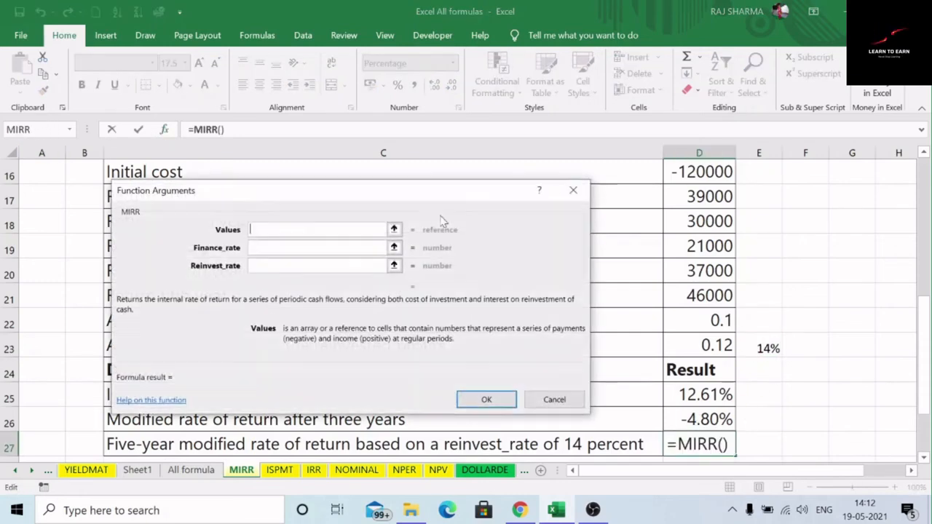
pyautogui.moveTo(696, 173); pyautogui.dragTo(699, 286)
# Set Finance_rate to D22 and Reinvest_rate to E23, and complete the MIRR formula in D27.
pyautogui.press('Tab')
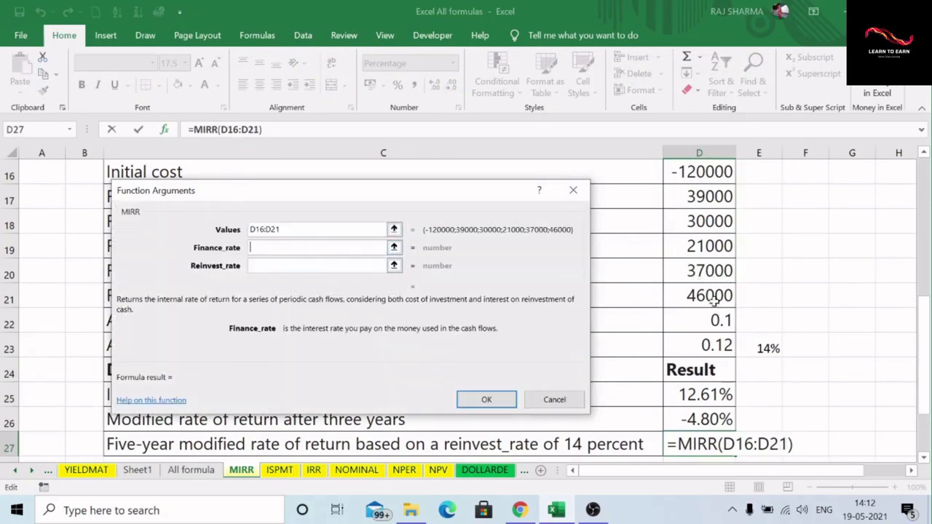
pyautogui.click(703, 320)
pyautogui.click(258, 266)
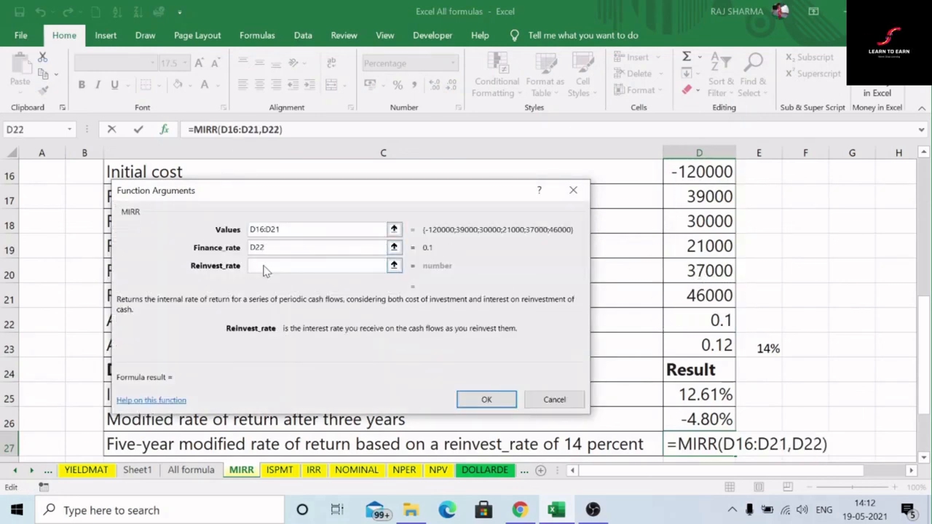
pyautogui.click(759, 349)
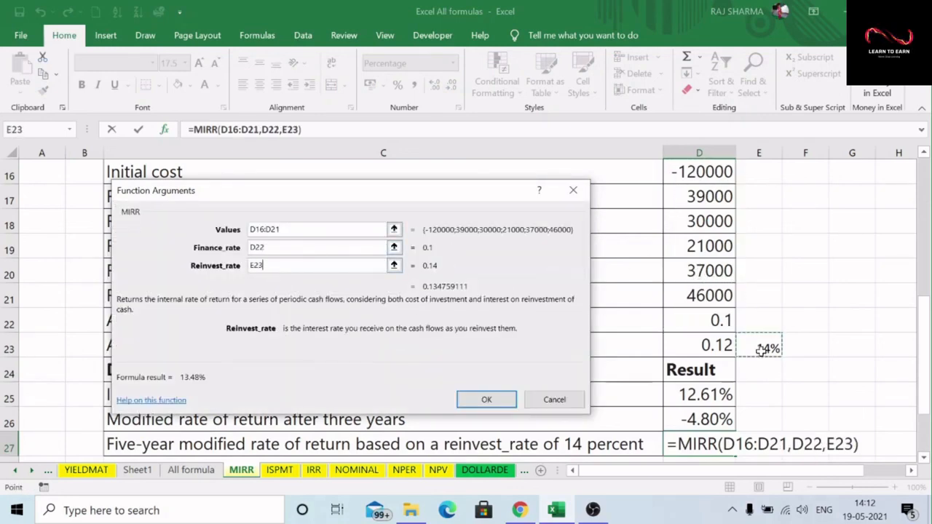
pyautogui.click(488, 400)
pyautogui.scroll(-2, 723, 393)
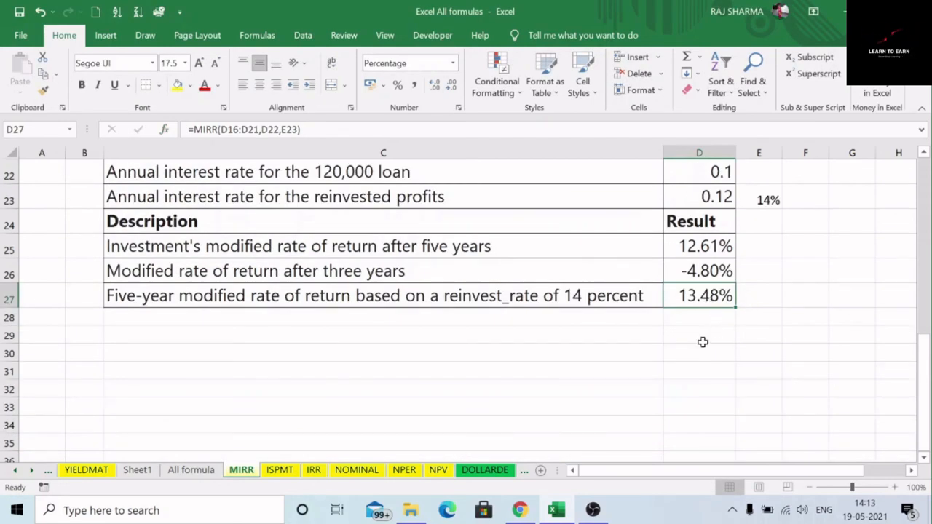
pyautogui.scroll(7, 702, 342)
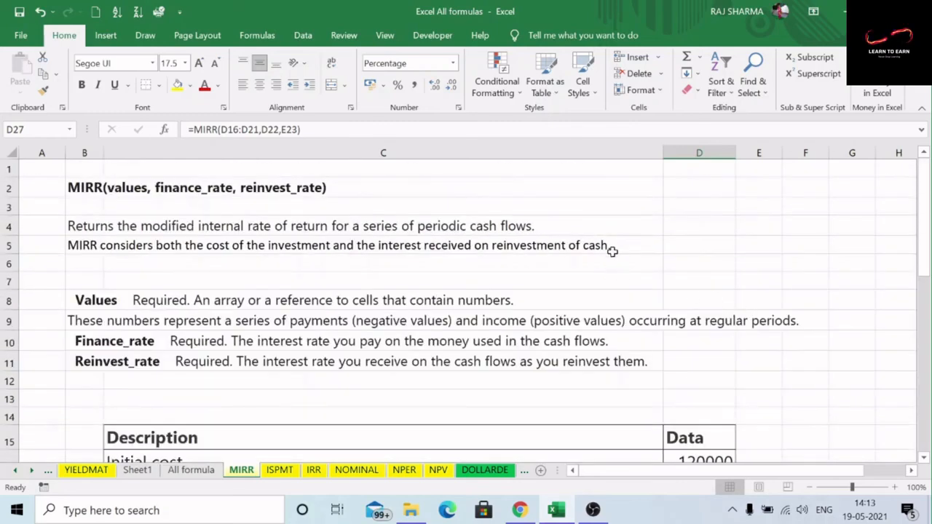